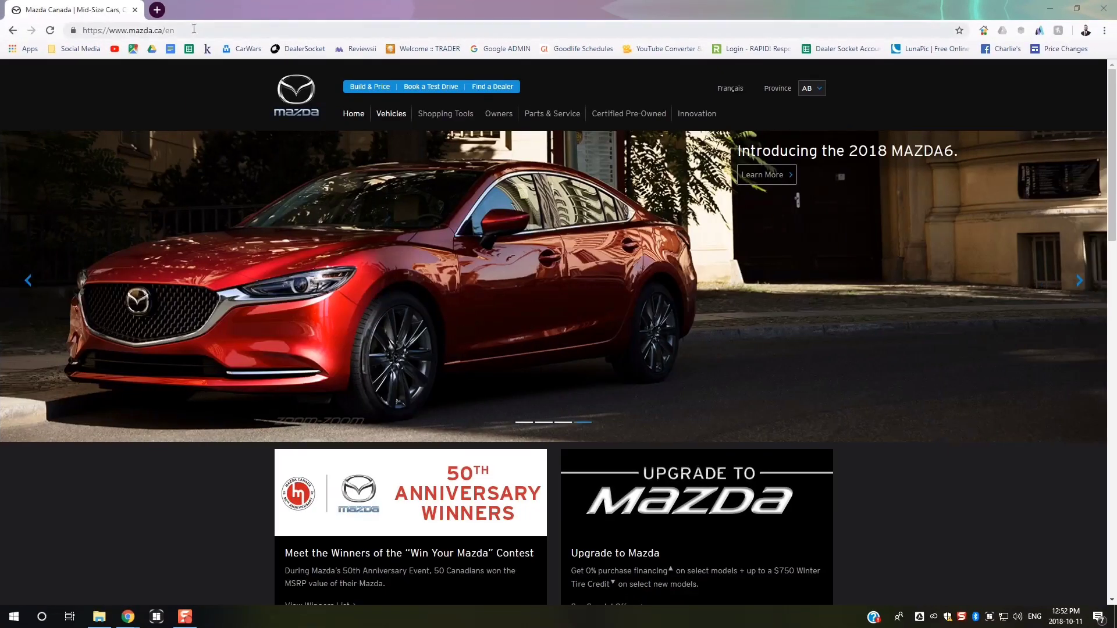
- Go from the mazda.ca home page to the Owners section
drag(175, 30, 184, 35)
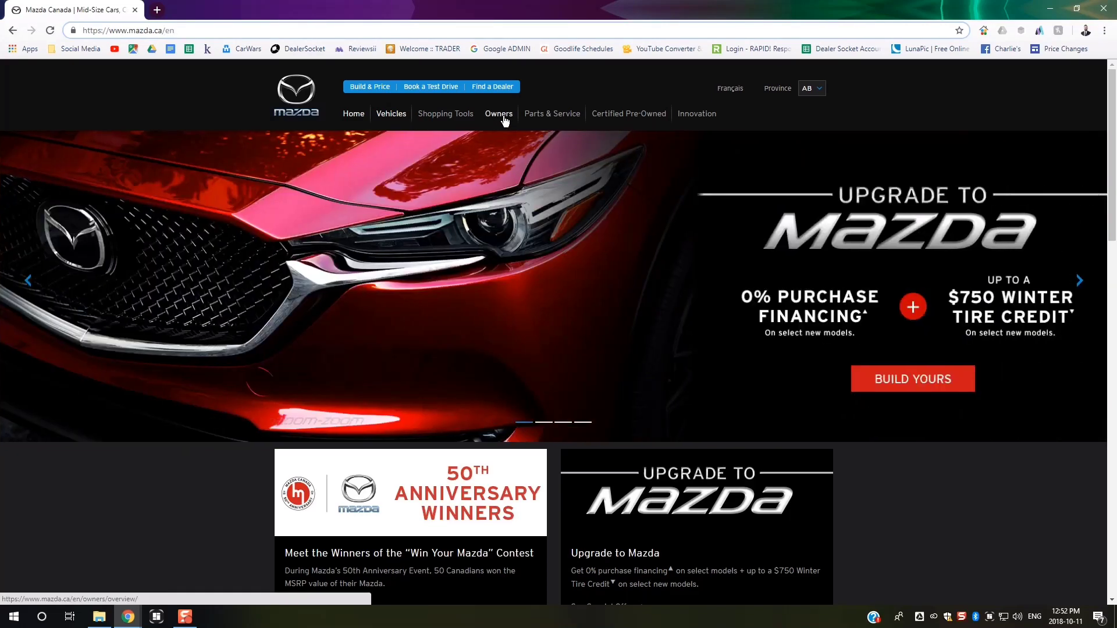
click(504, 116)
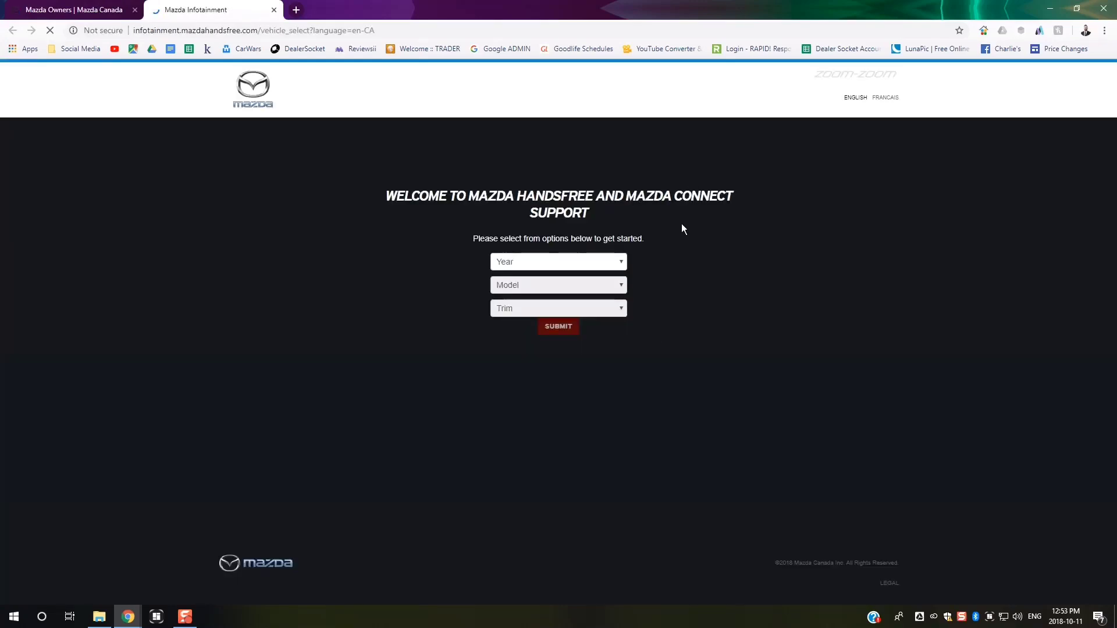
- Submit a 2016 CX-9 in GT trim as the vehicle for Mazda Connect support
click(618, 269)
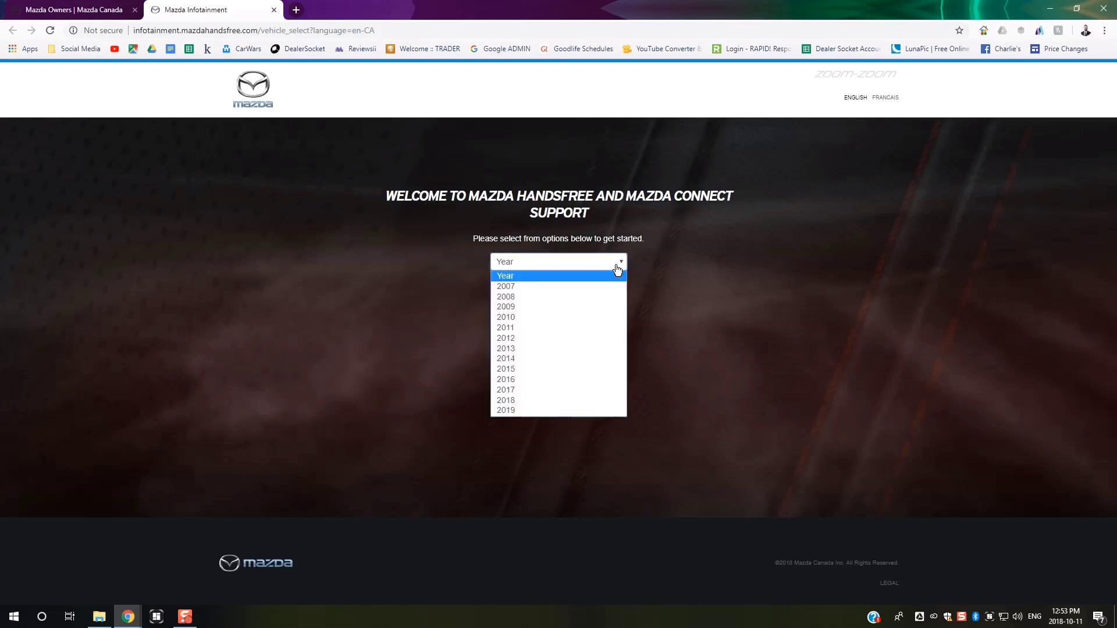
click(527, 378)
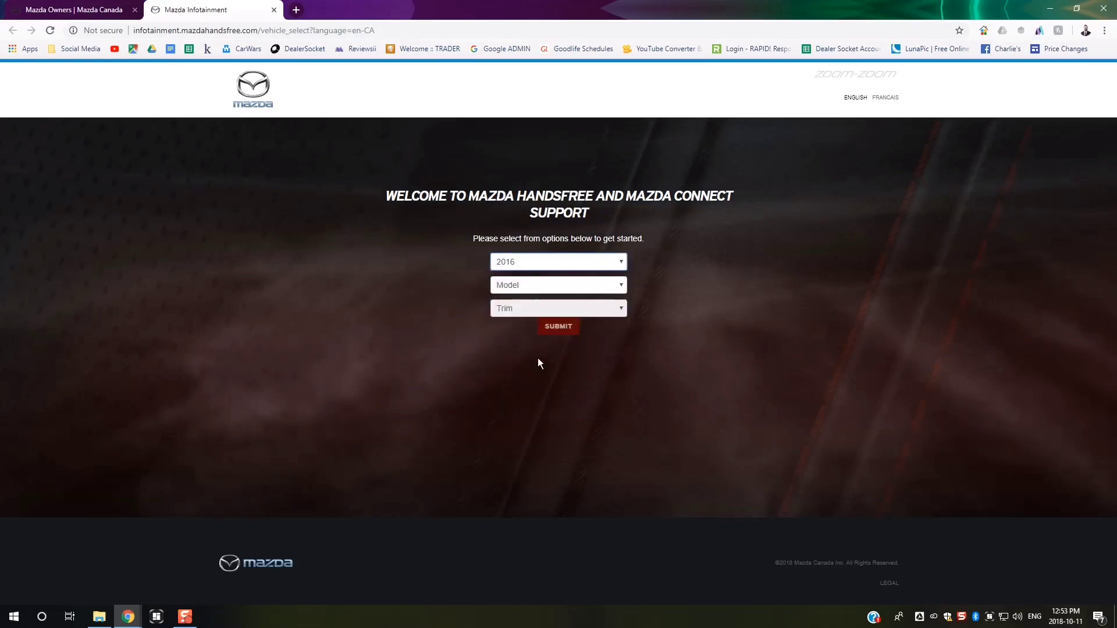
click(620, 289)
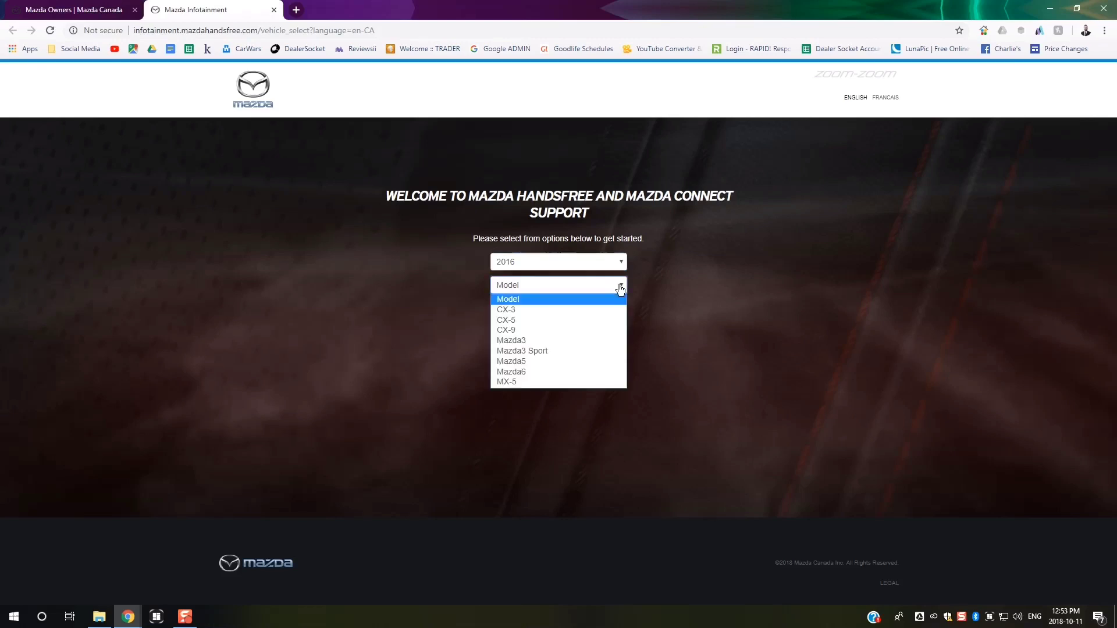
click(585, 329)
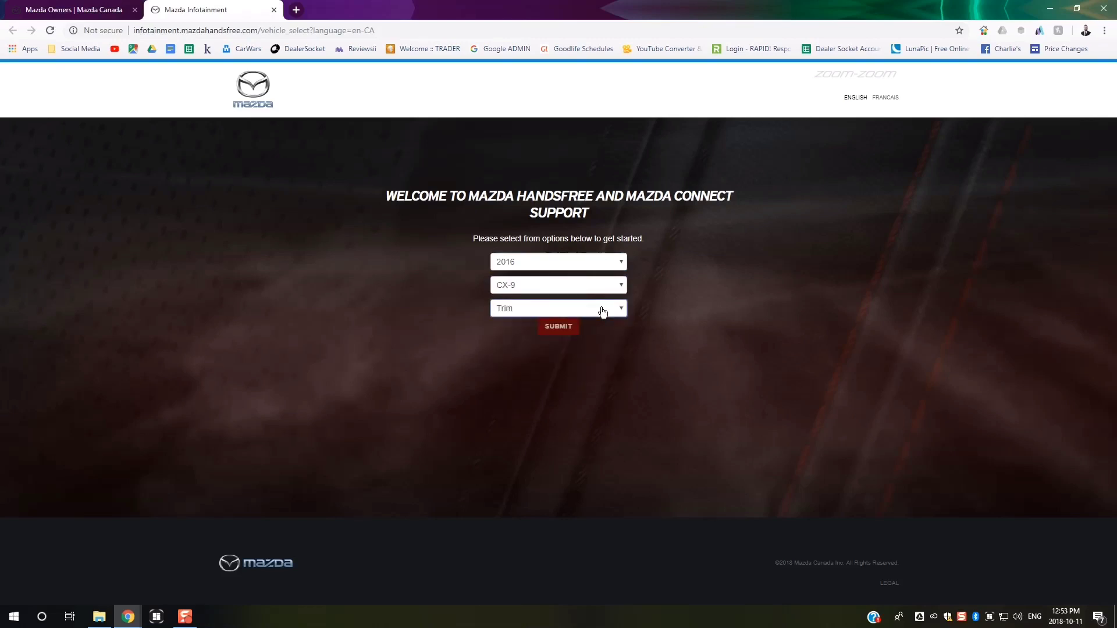
click(600, 312)
click(571, 352)
click(559, 327)
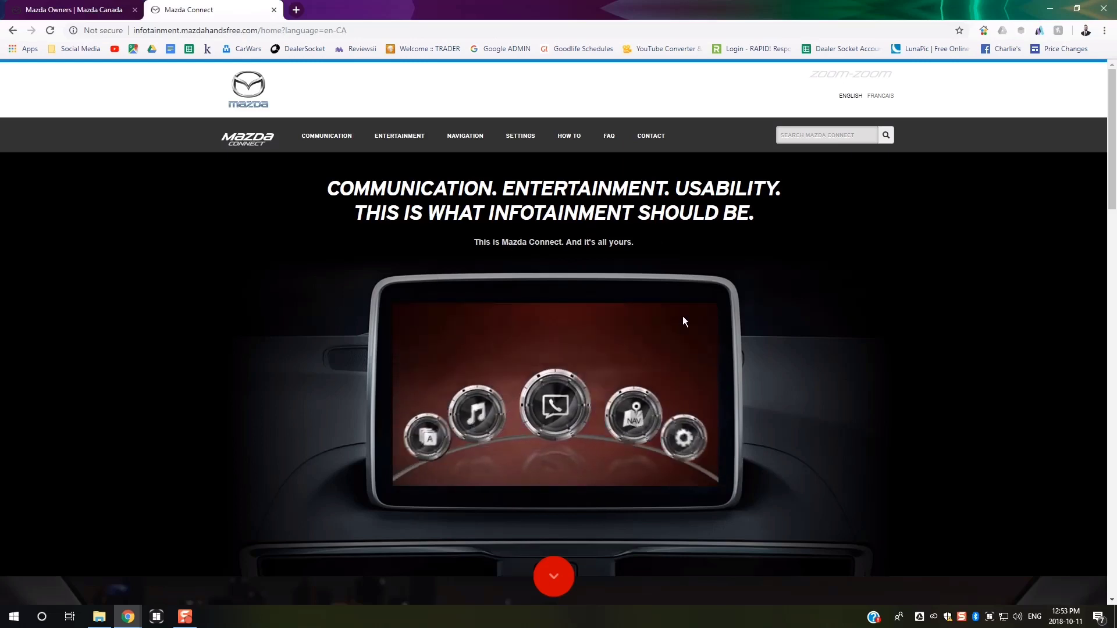
- Go to the Navigation feature page and open Update My Maps
click(462, 136)
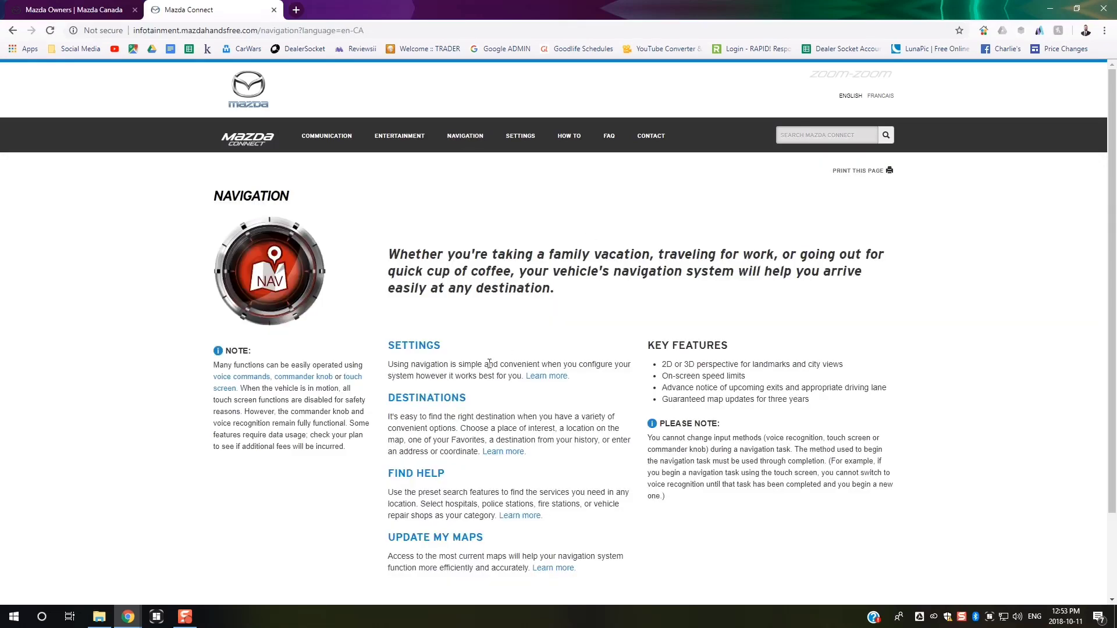
scroll(449, 541, down, 1)
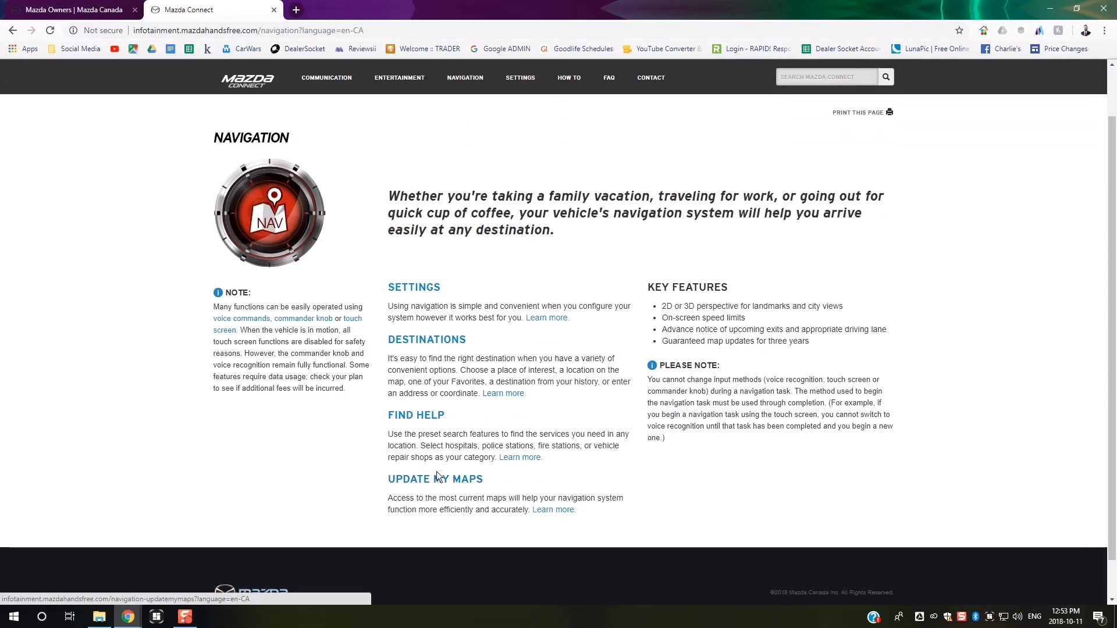
click(469, 486)
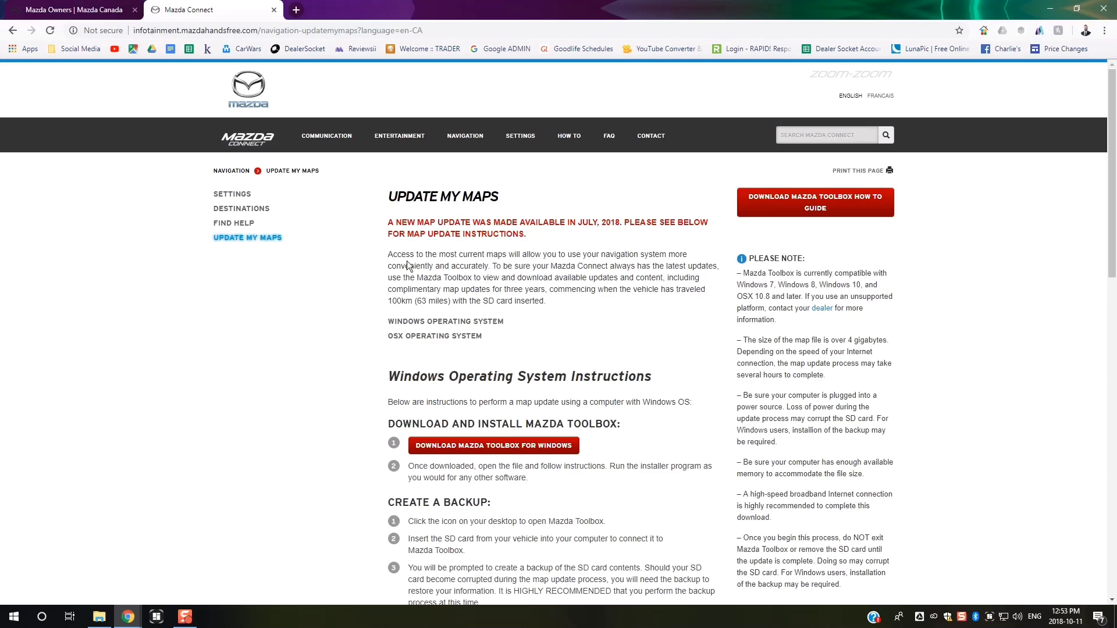
- Highlight the Windows and OSX Operating System Instructions headings on the page
scroll(675, 343, down, 2)
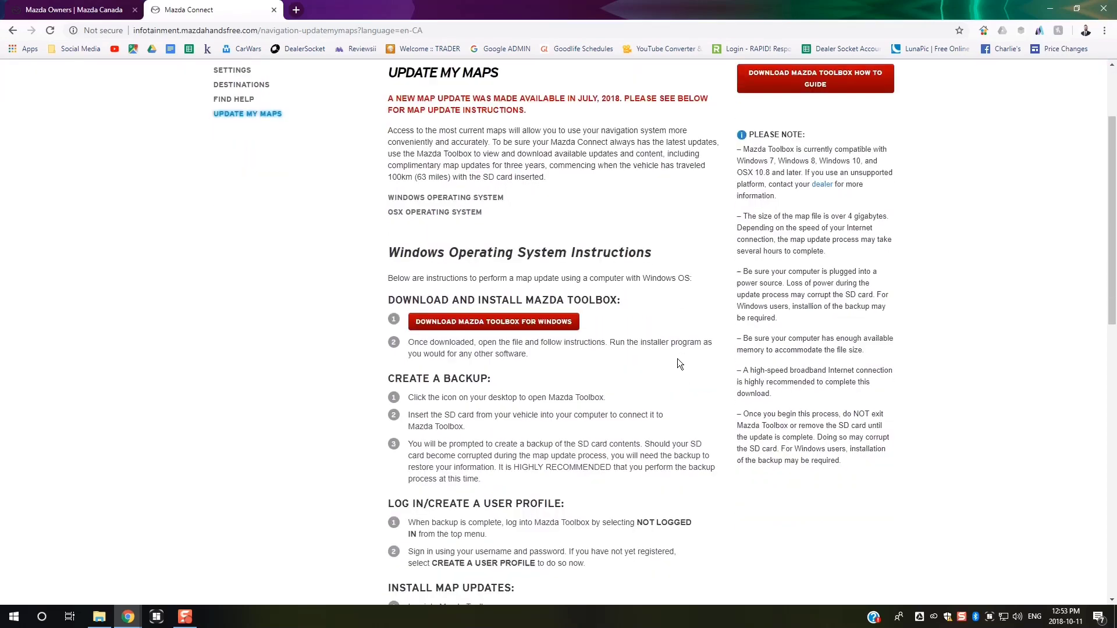
drag(392, 255, 652, 256)
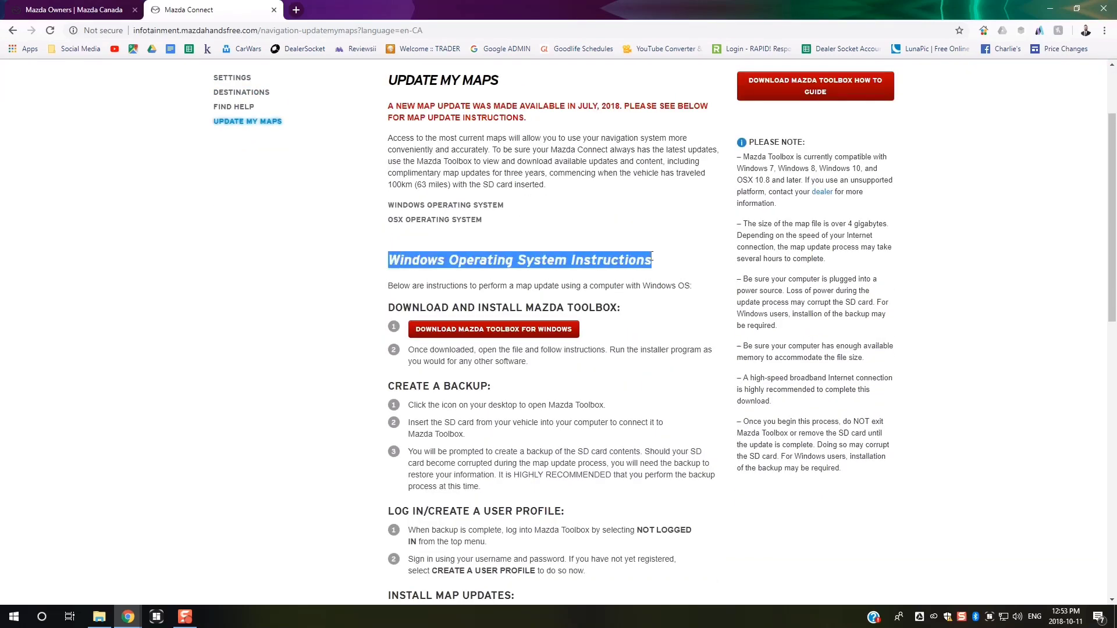
click(658, 263)
scroll(658, 263, down, 9)
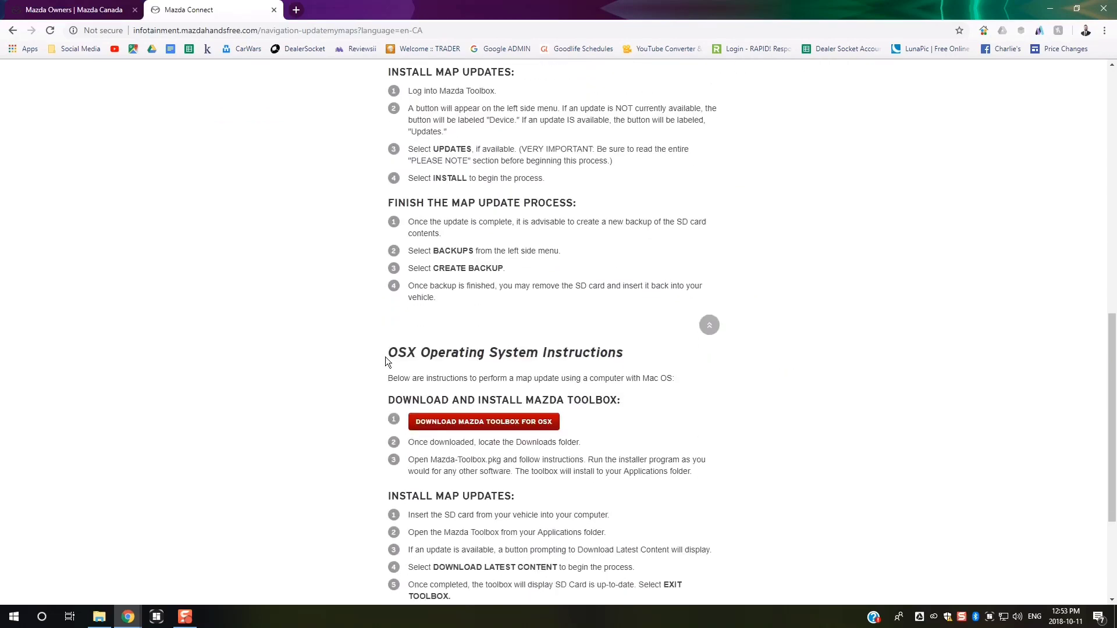
drag(385, 357, 613, 353)
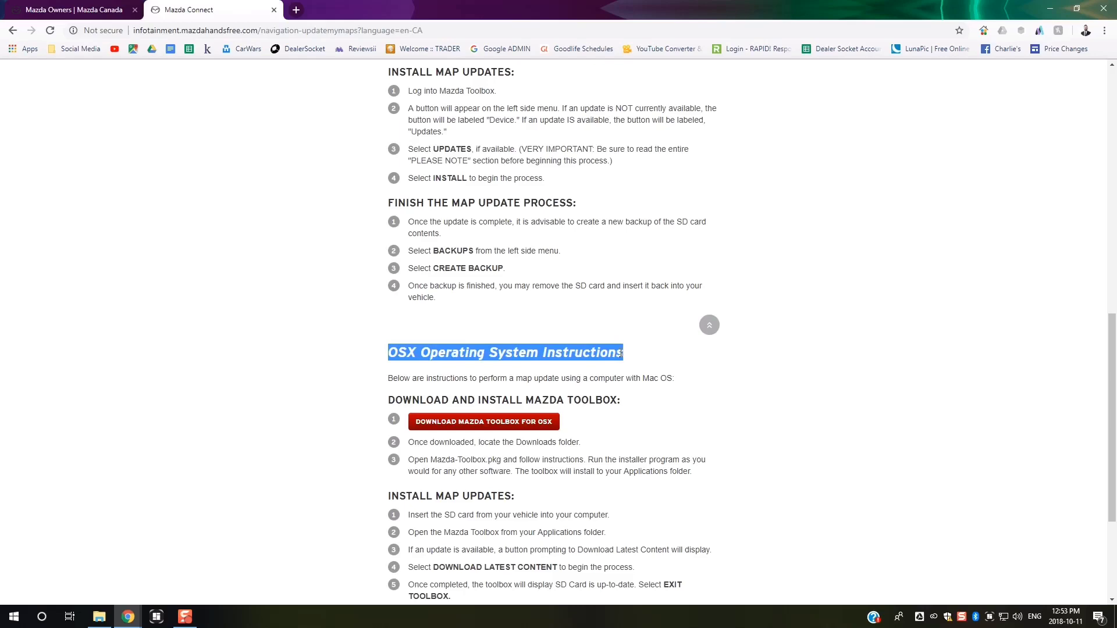
scroll(620, 340, down, 3)
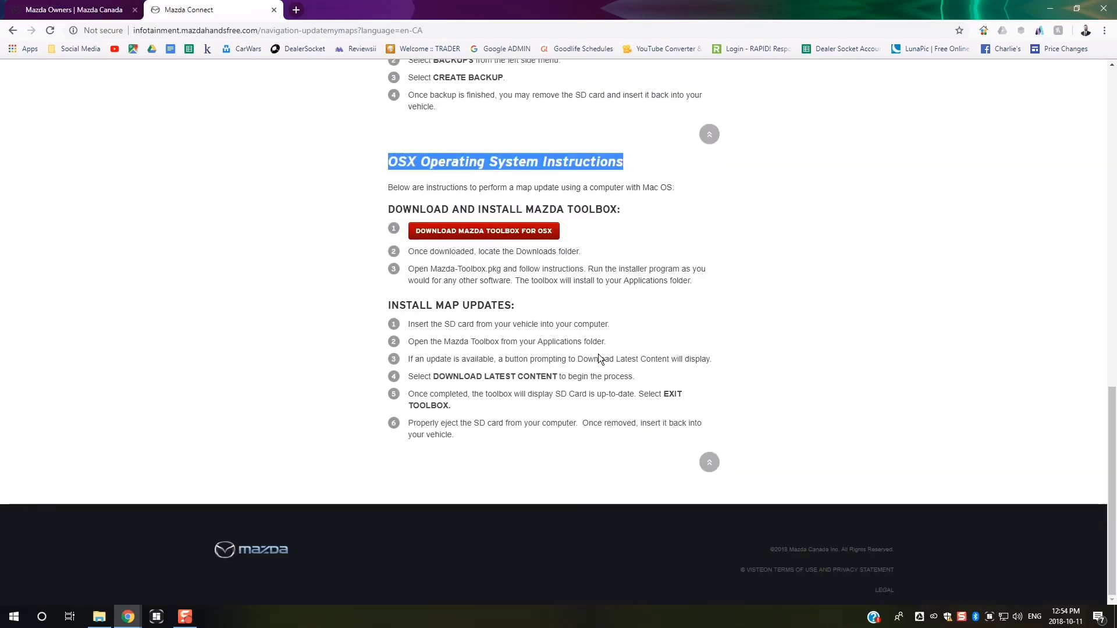
scroll(581, 372, up, 5)
scroll(581, 369, up, 8)
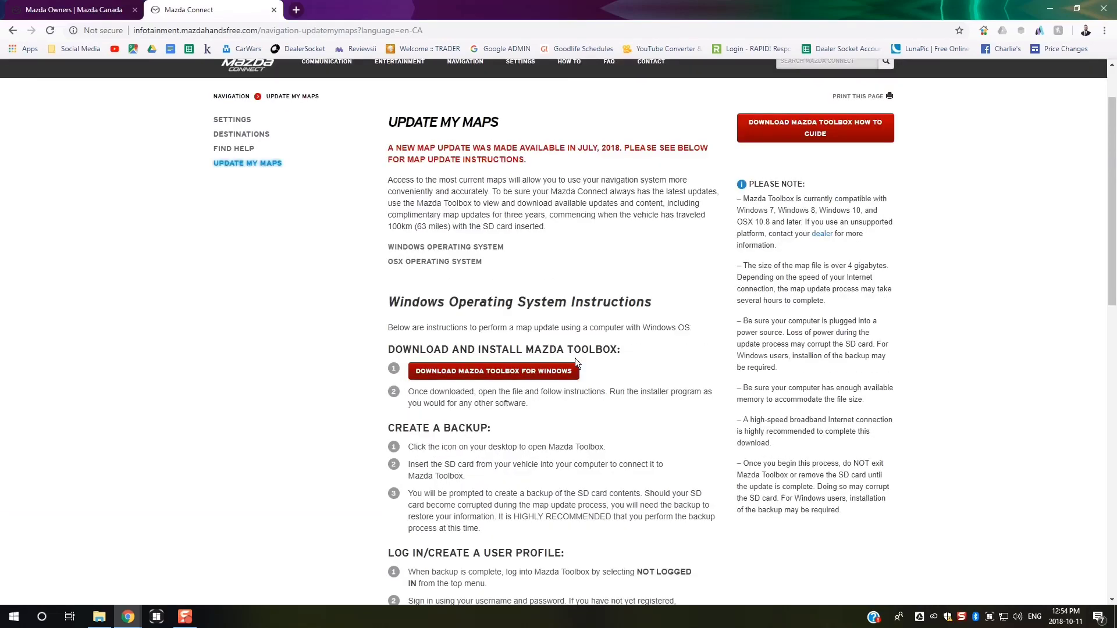
- Download the Windows Toolbox installer, install it in English, and finish with Toolbox launching
click(495, 380)
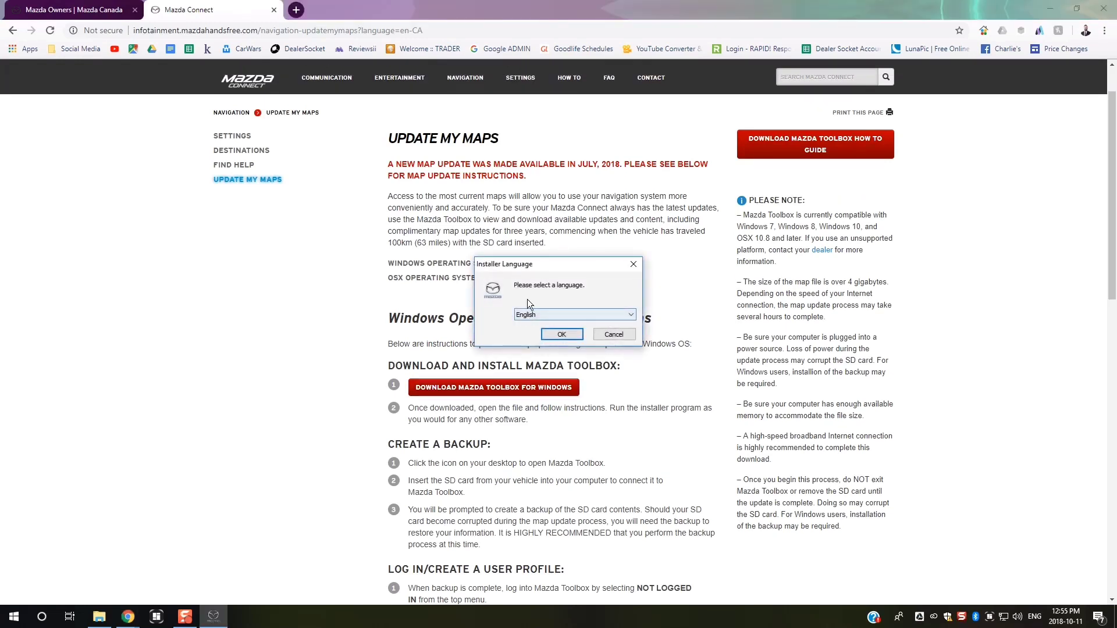
click(630, 313)
click(630, 313)
click(560, 335)
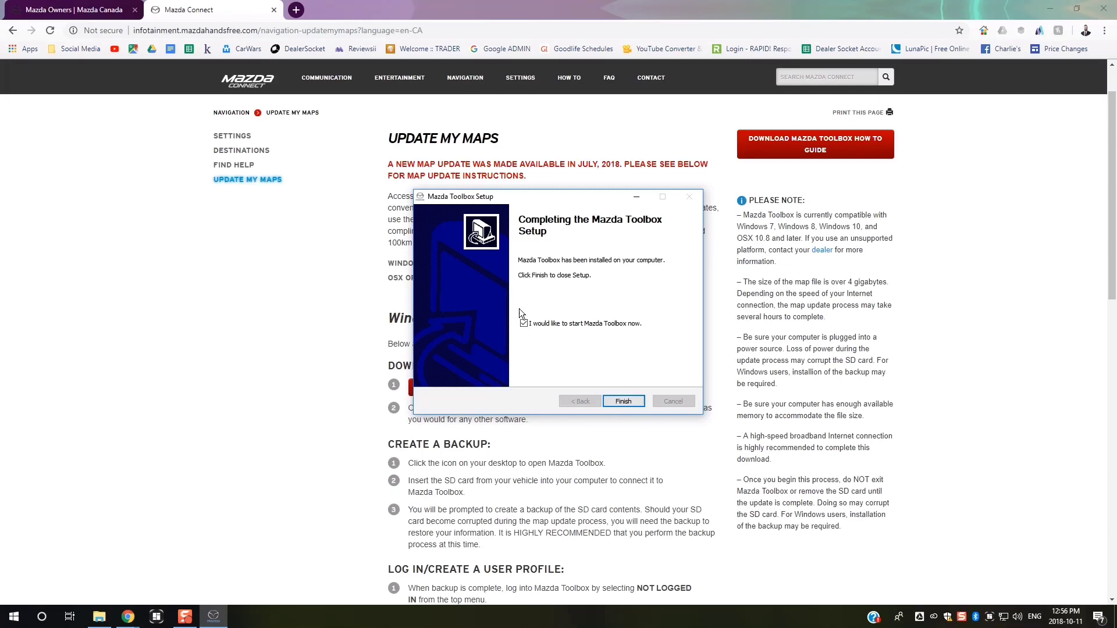
click(621, 402)
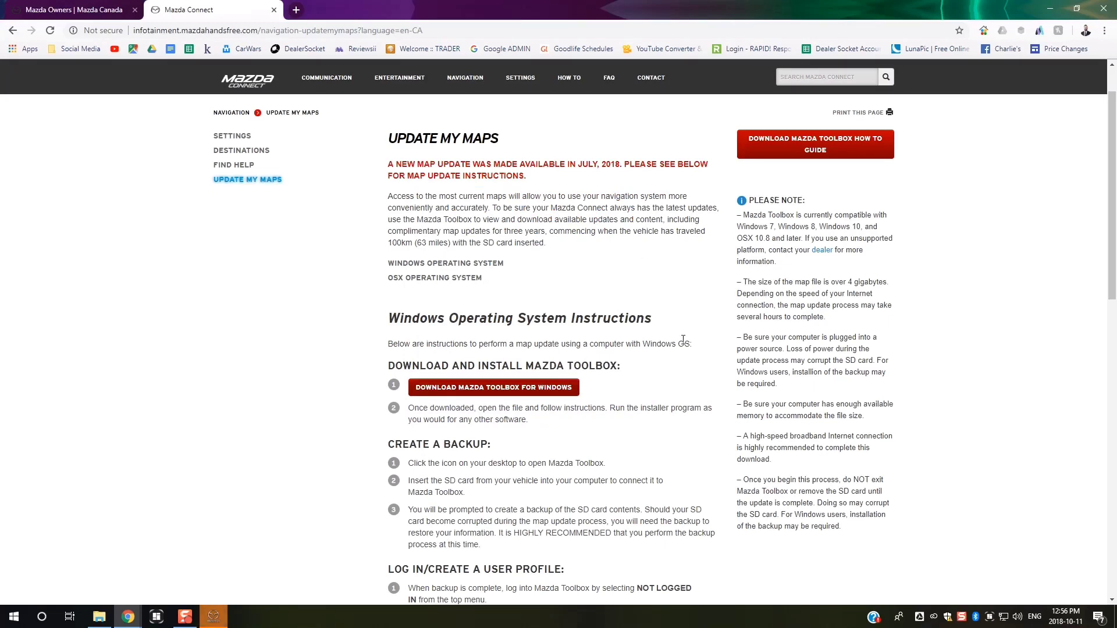
- Center the Toolbox window, scroll the license agreement to the bottom, and agree
mouse_move(213, 615)
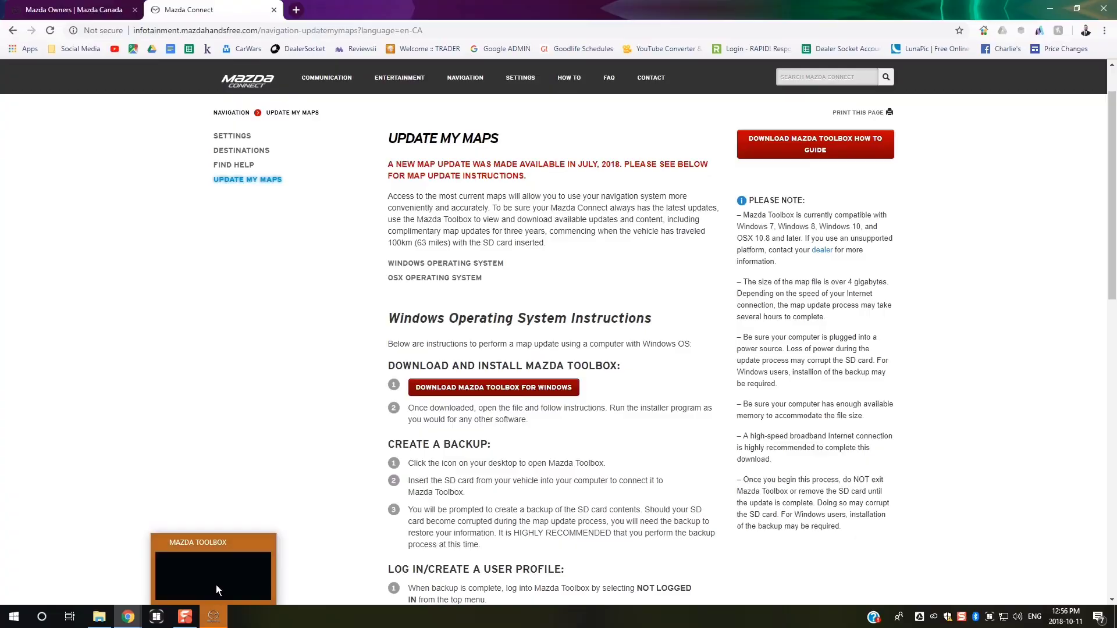
click(216, 580)
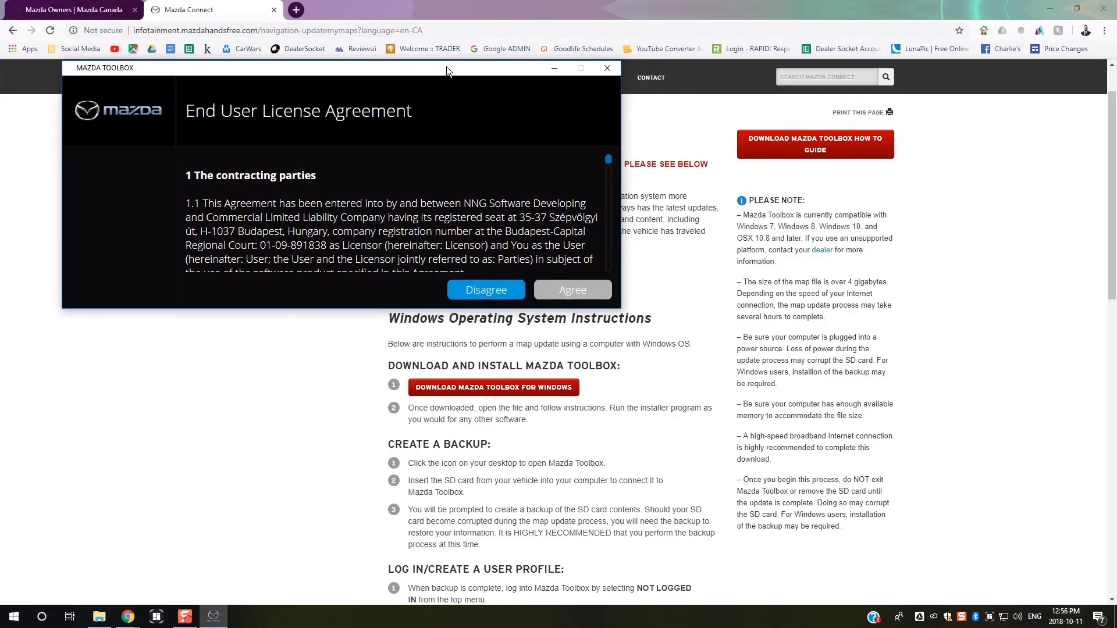
drag(449, 67, 619, 155)
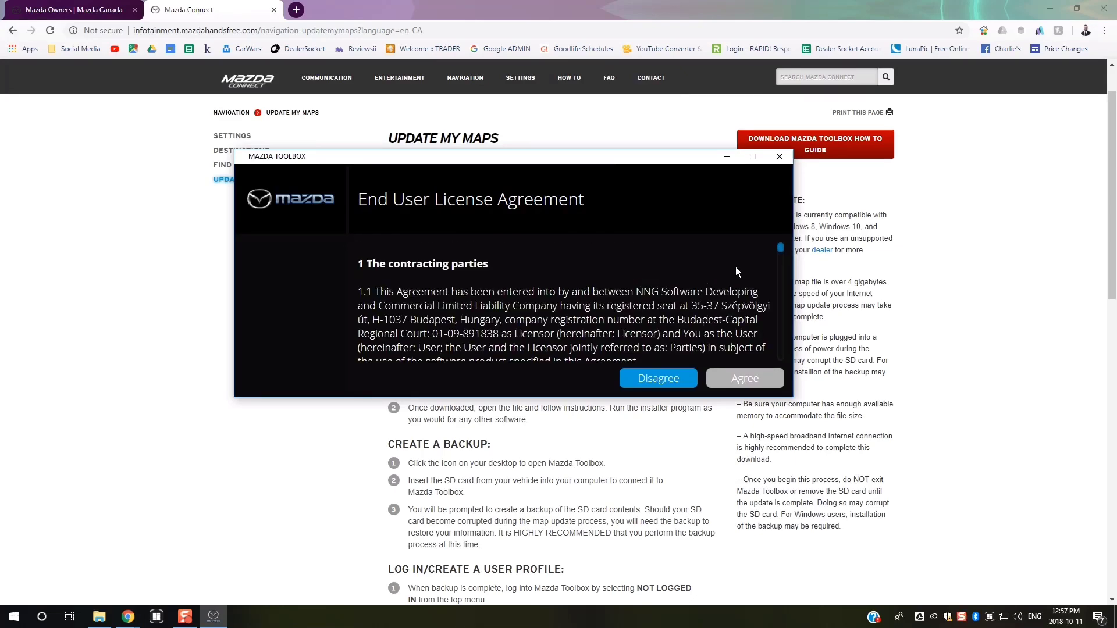
drag(782, 246, 784, 358)
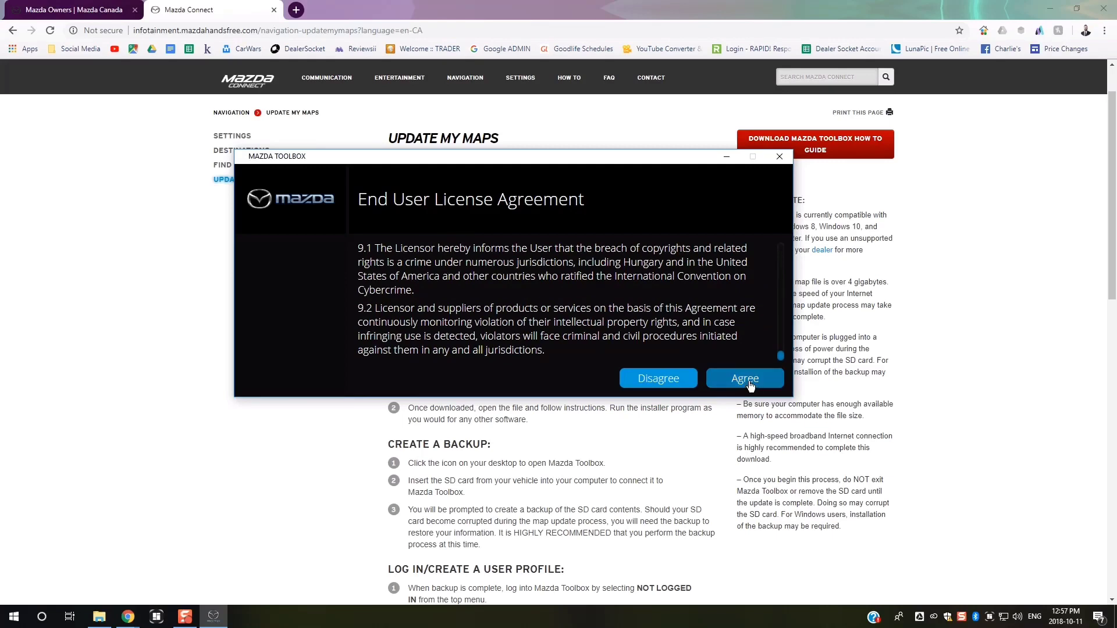
click(747, 379)
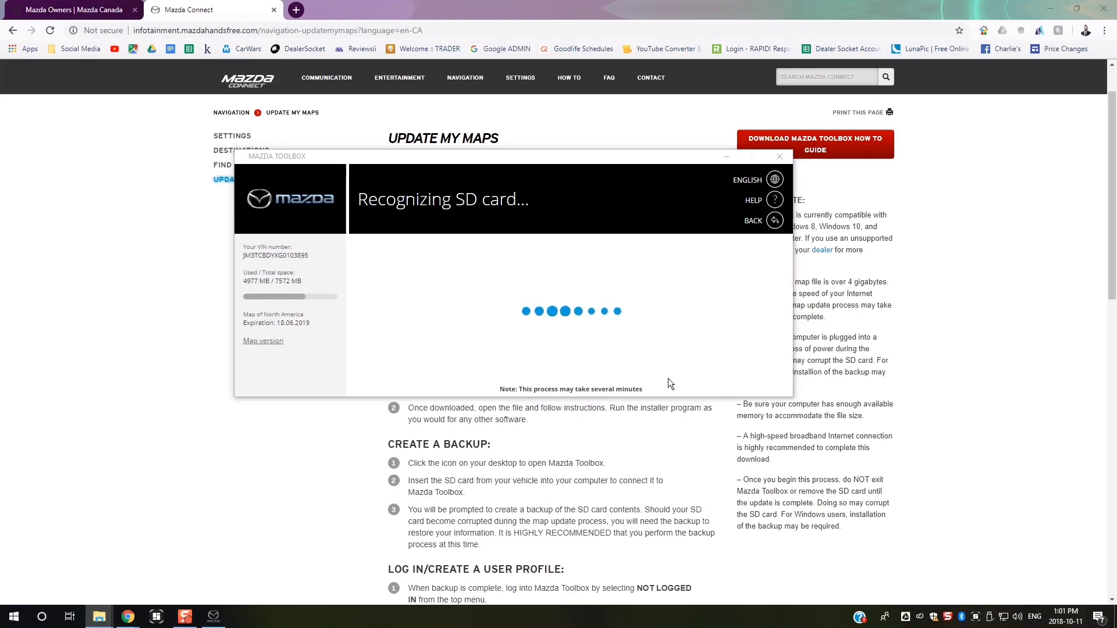
- Start a new account registration and enter the owner's first and last name
click(300, 270)
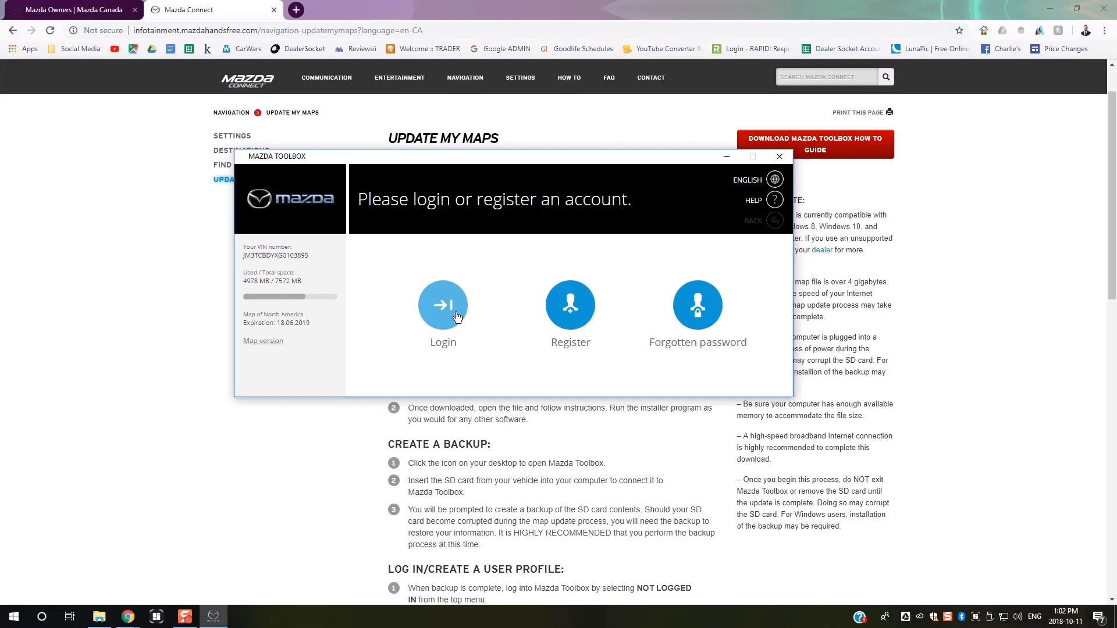
click(572, 308)
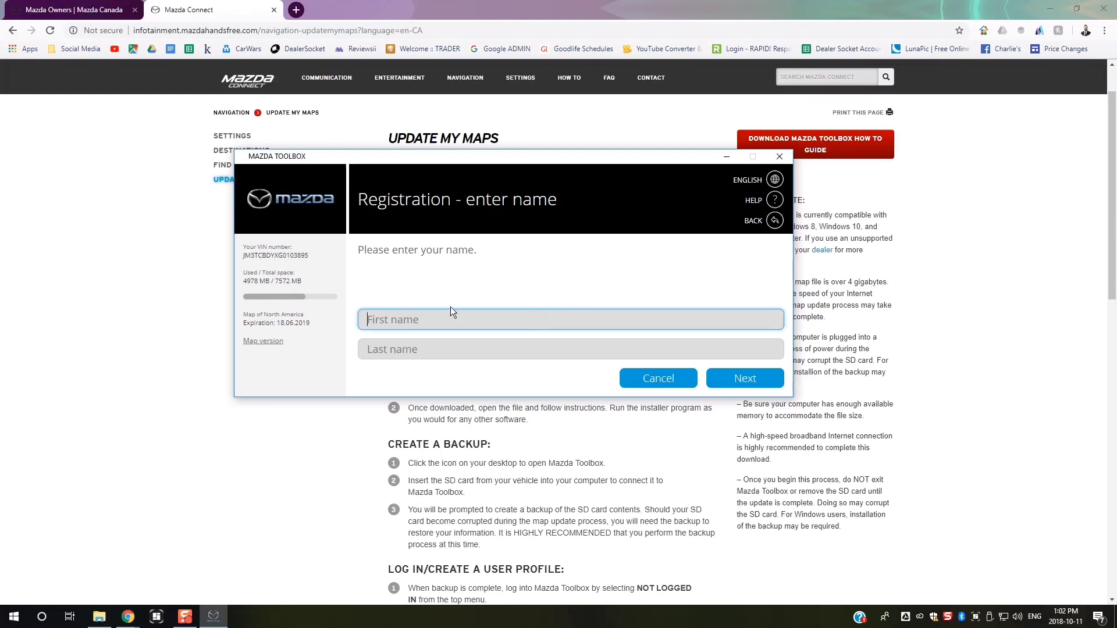
click(526, 341)
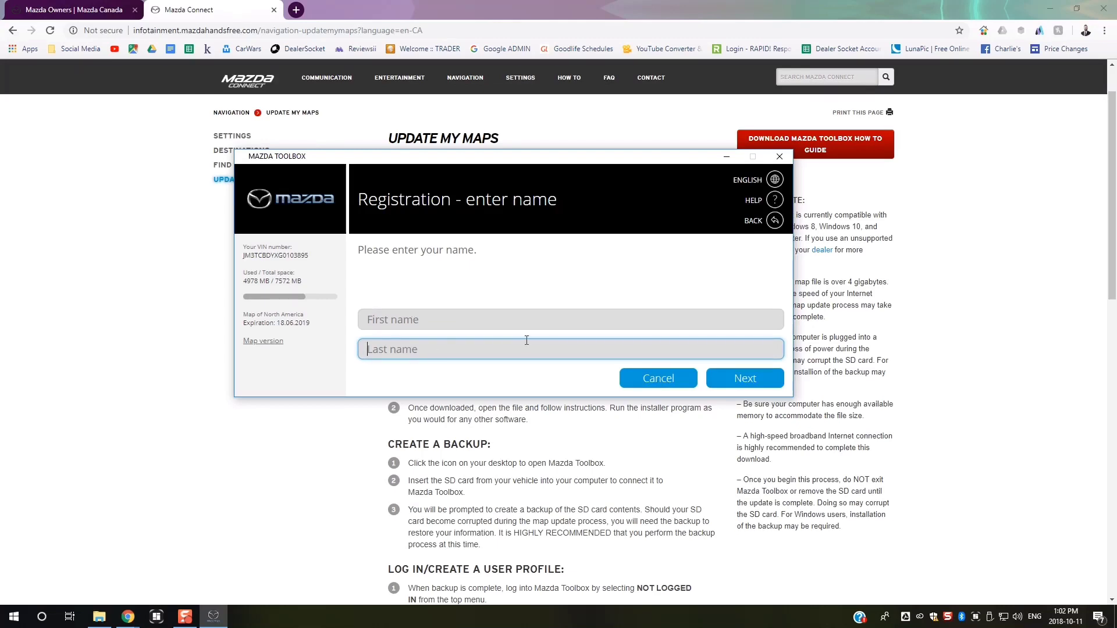
click(756, 377)
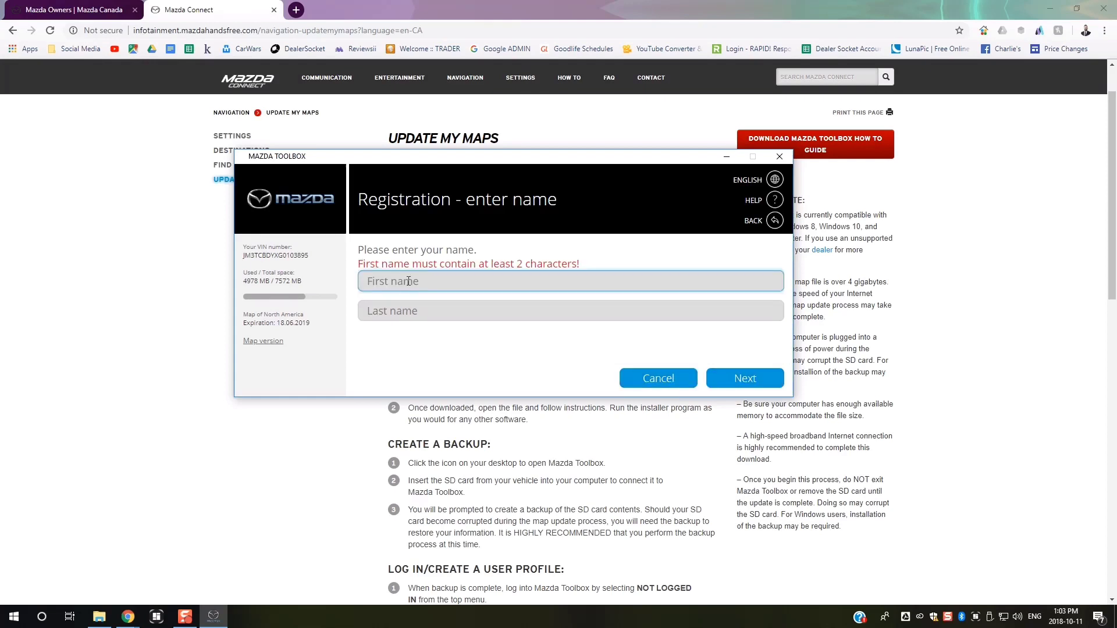
text(Park)
key(Tab)
text(Mazda)
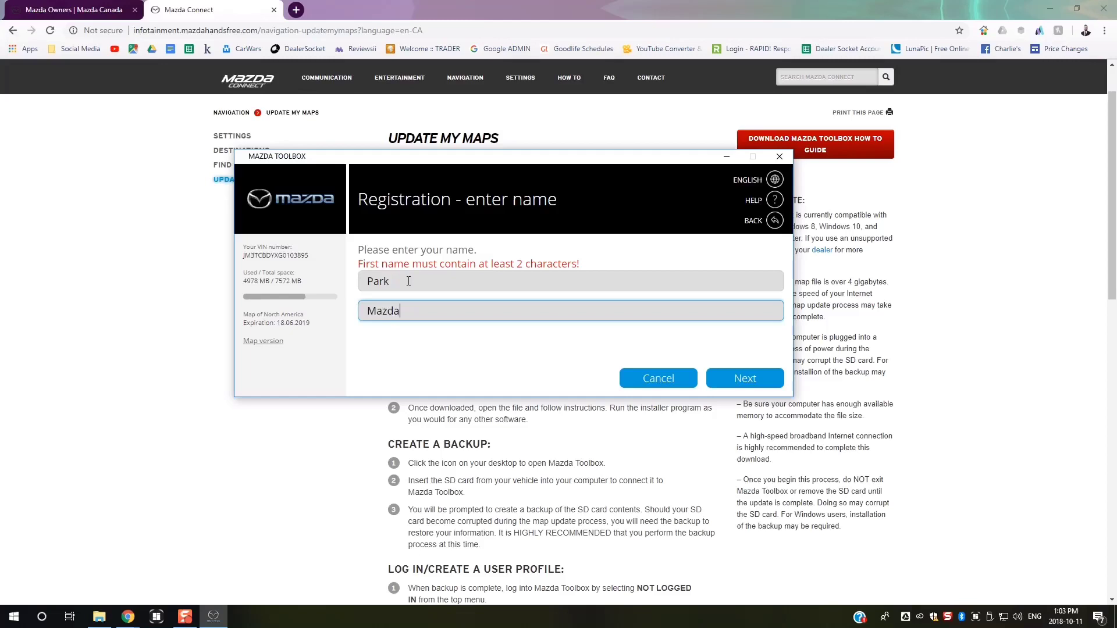
click(773, 388)
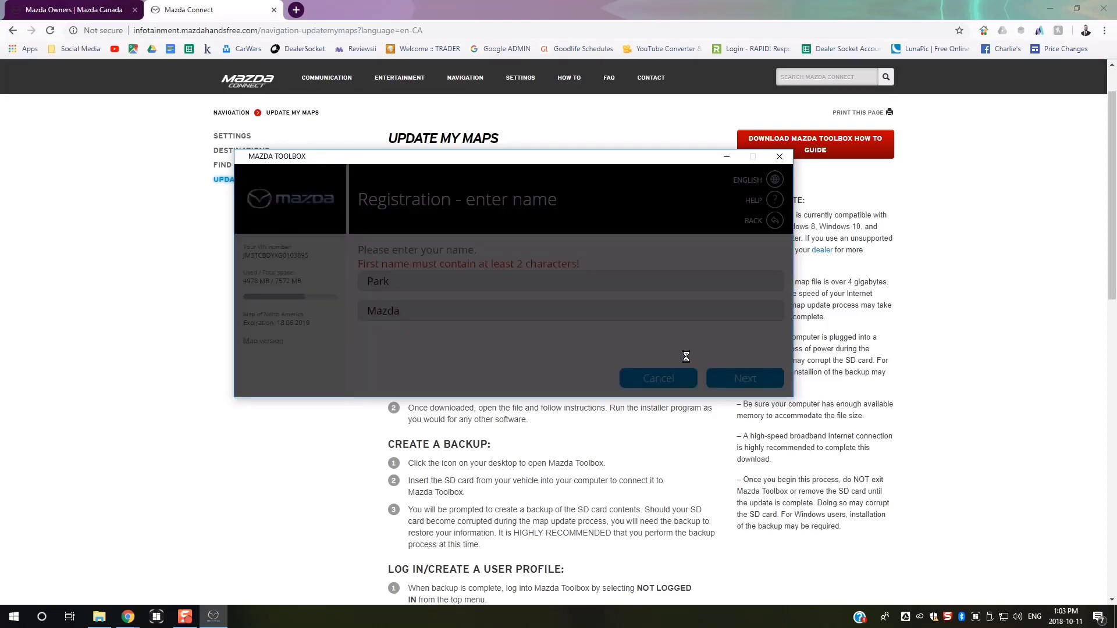
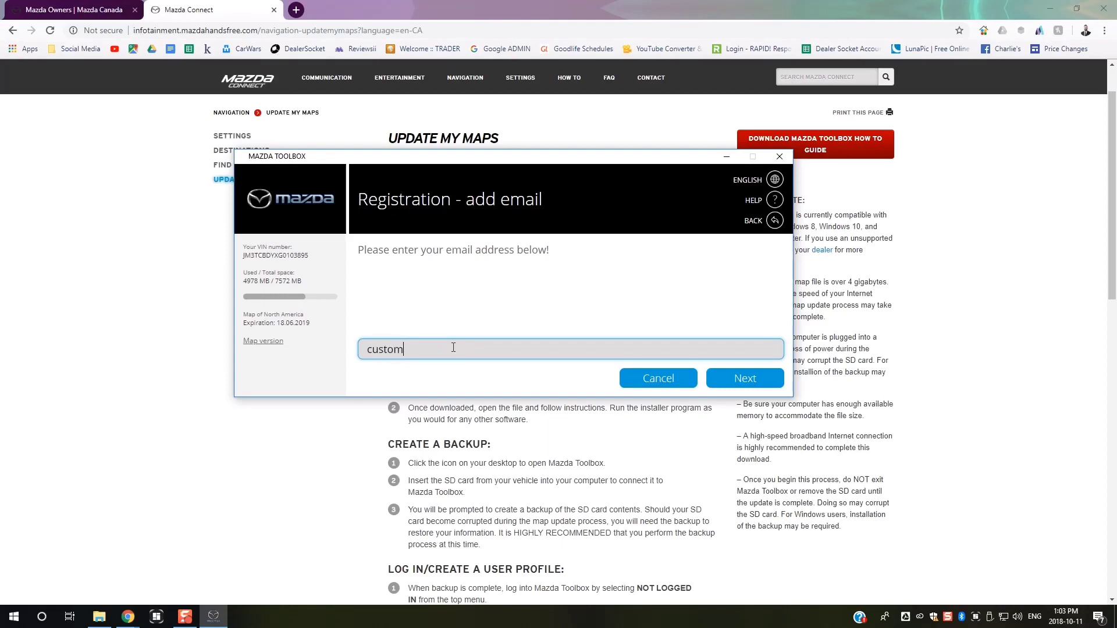
- Enter the account e-mail address and type the password
click(763, 379)
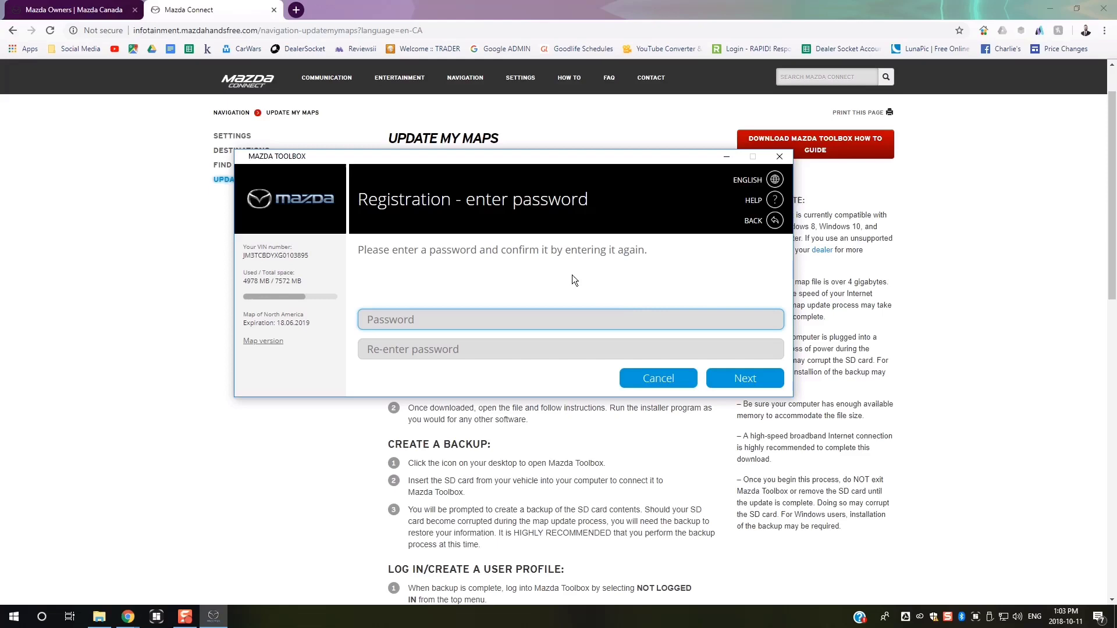
text(•••••••••••)
key(Tab)
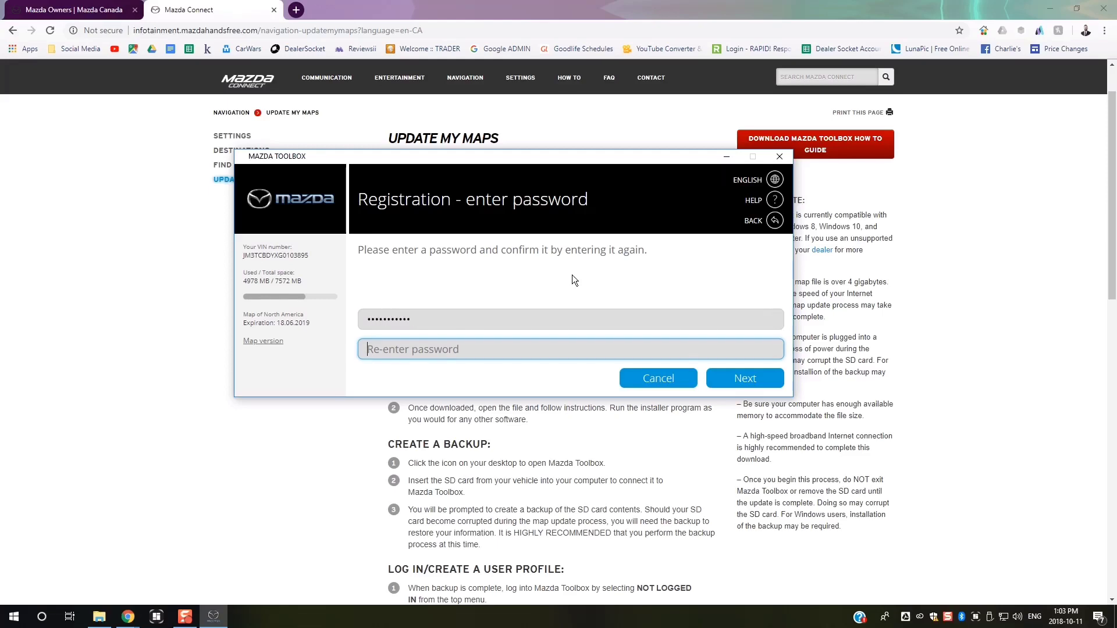
text(•••••••••••)
- Confirm the password and select Canada as the country
click(735, 380)
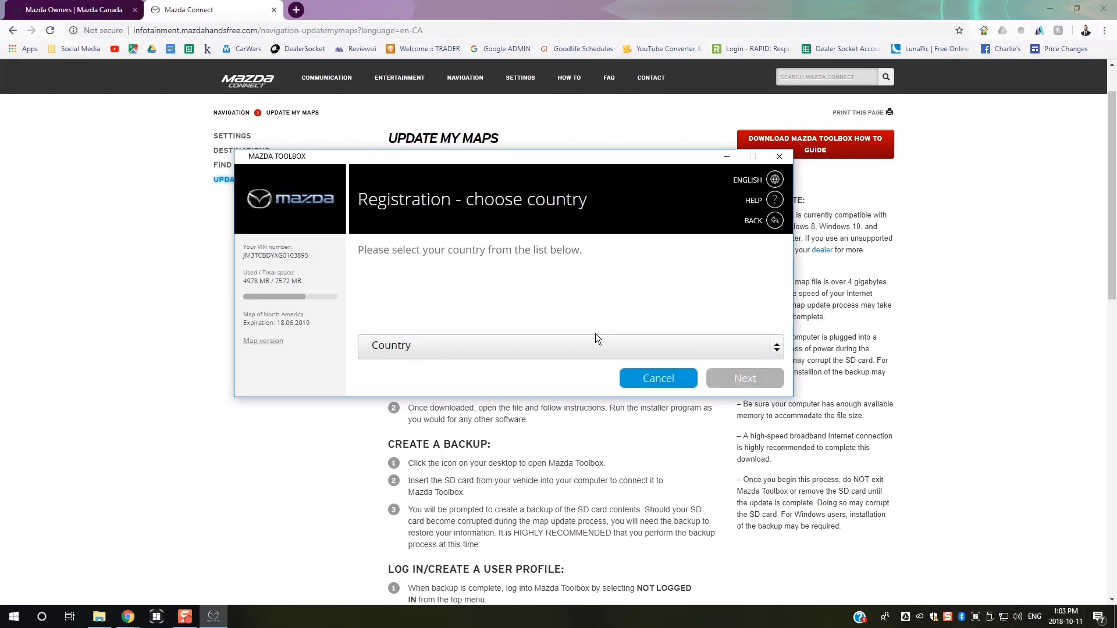
click(668, 350)
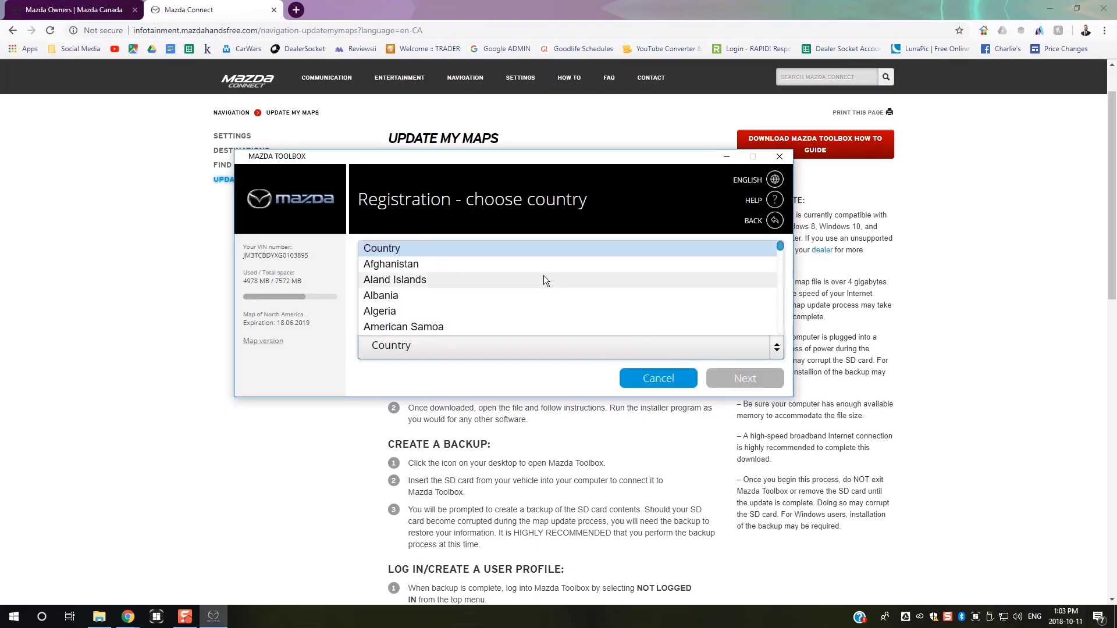
text(canada)
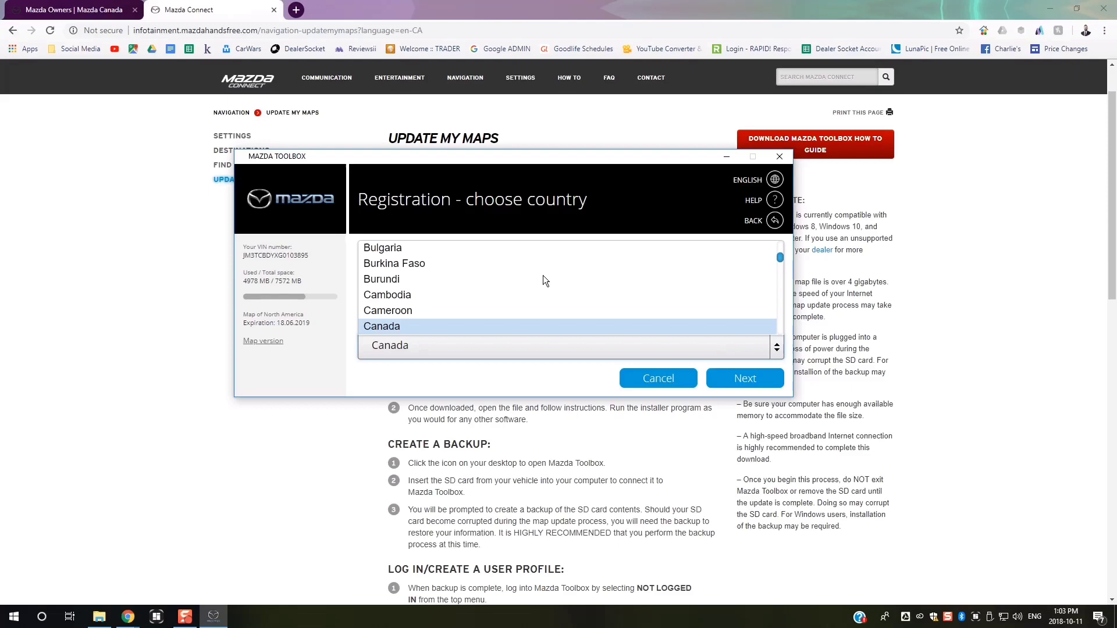
click(543, 325)
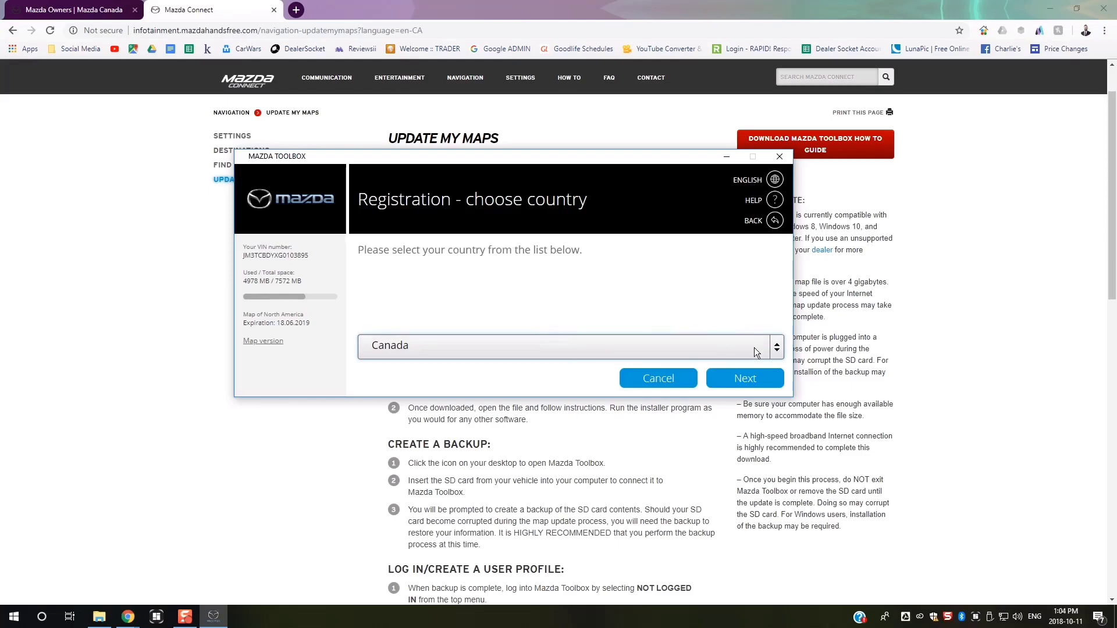
click(755, 379)
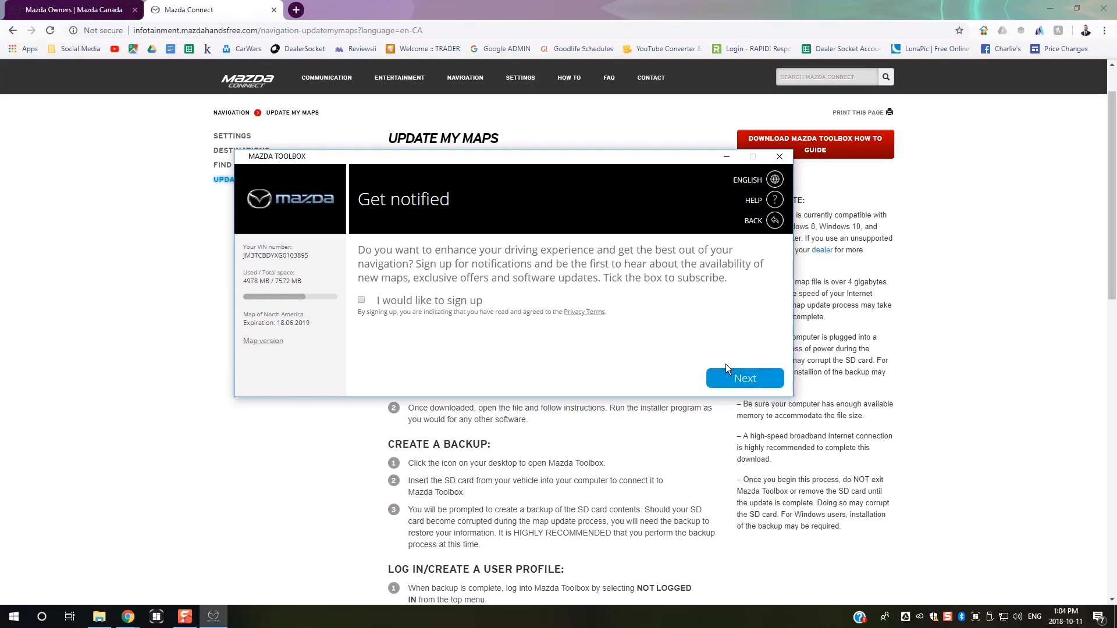
- Skip notifications, accept the privacy policy, and continue to the map updates
click(757, 379)
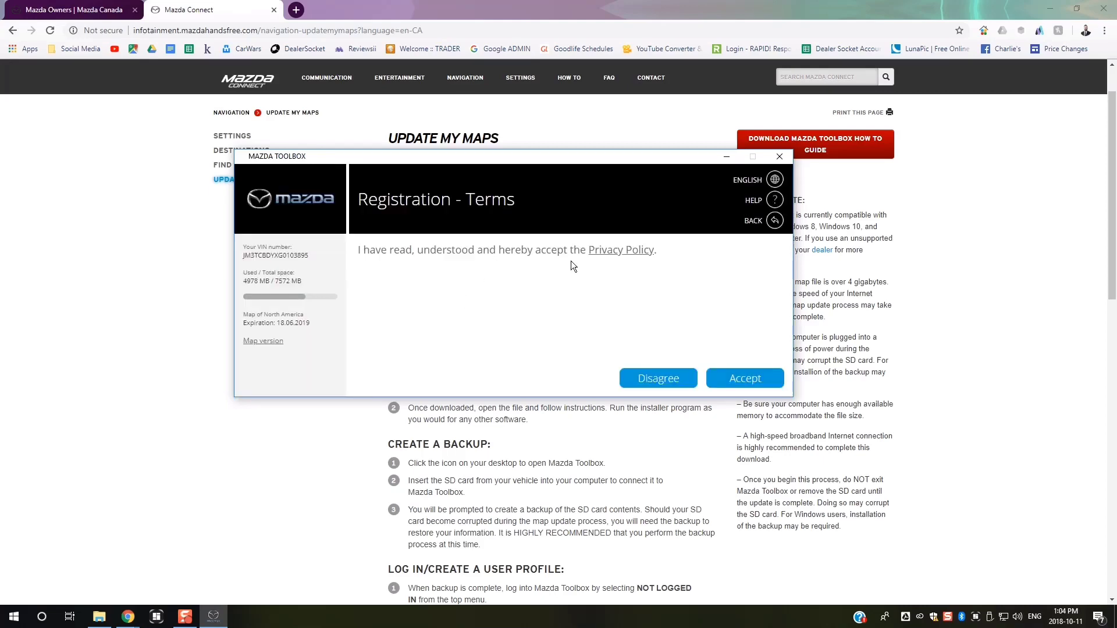
click(735, 376)
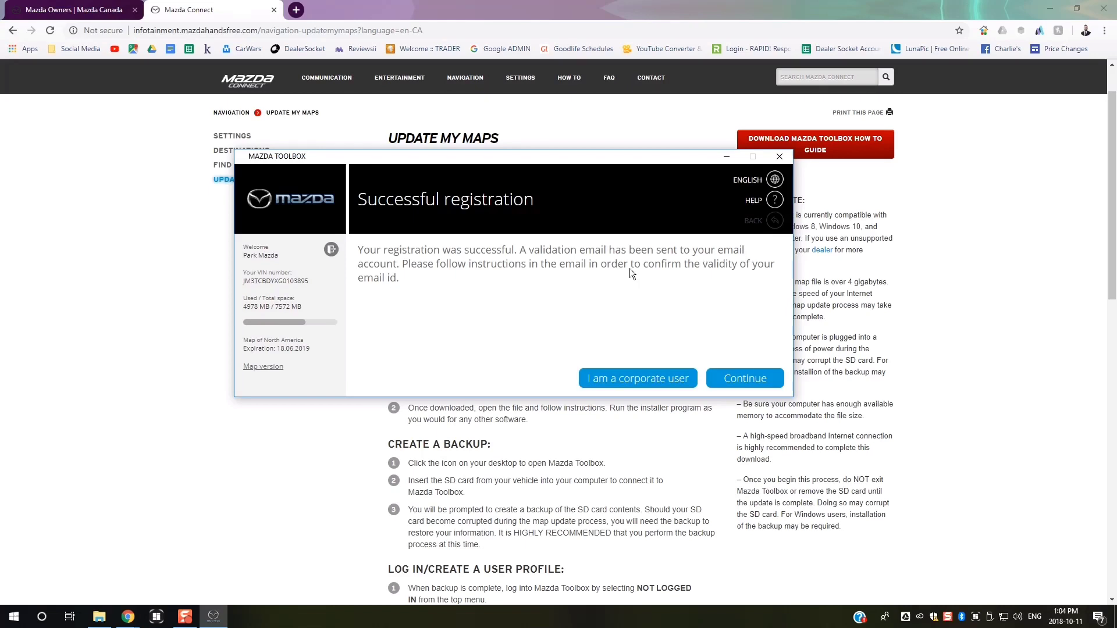
click(744, 378)
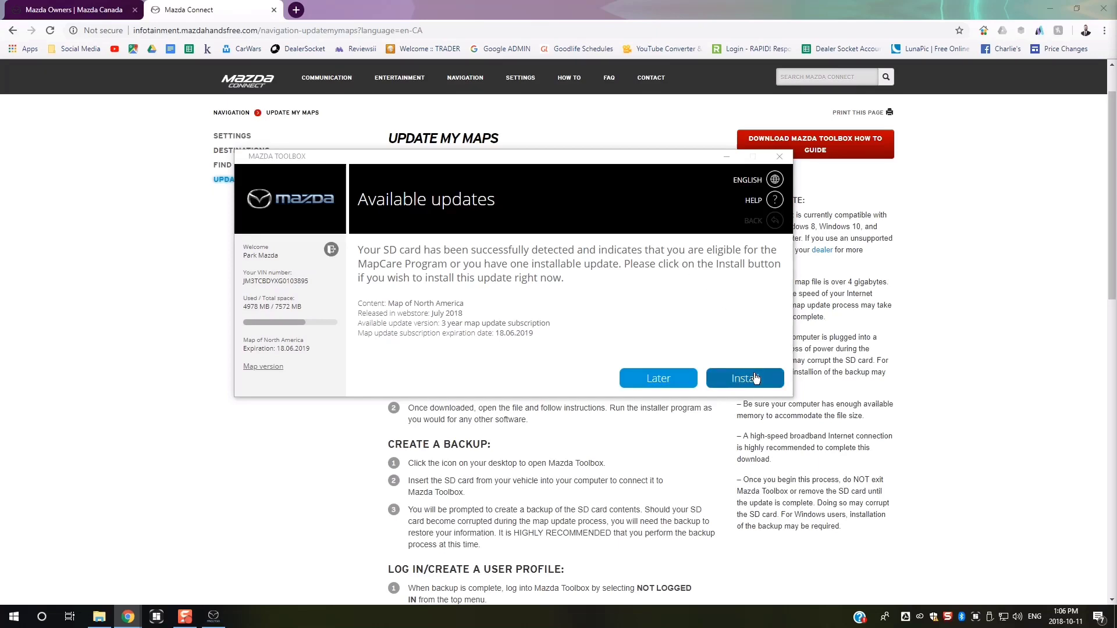
- Back up the SD card as AutoBackup_0, then install the North America map update
click(755, 378)
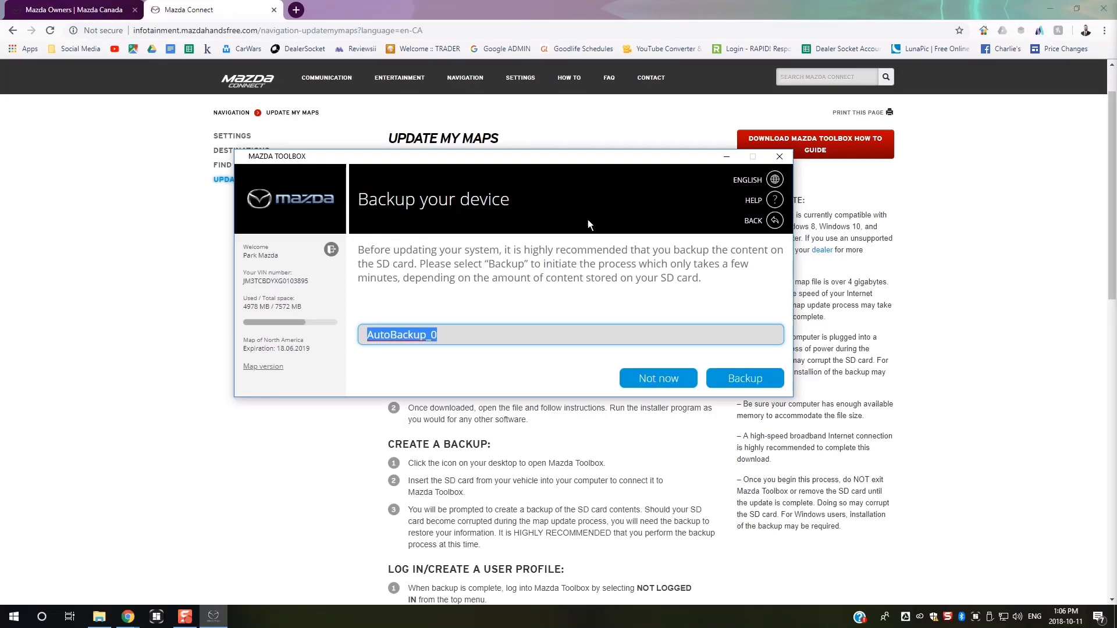
click(730, 378)
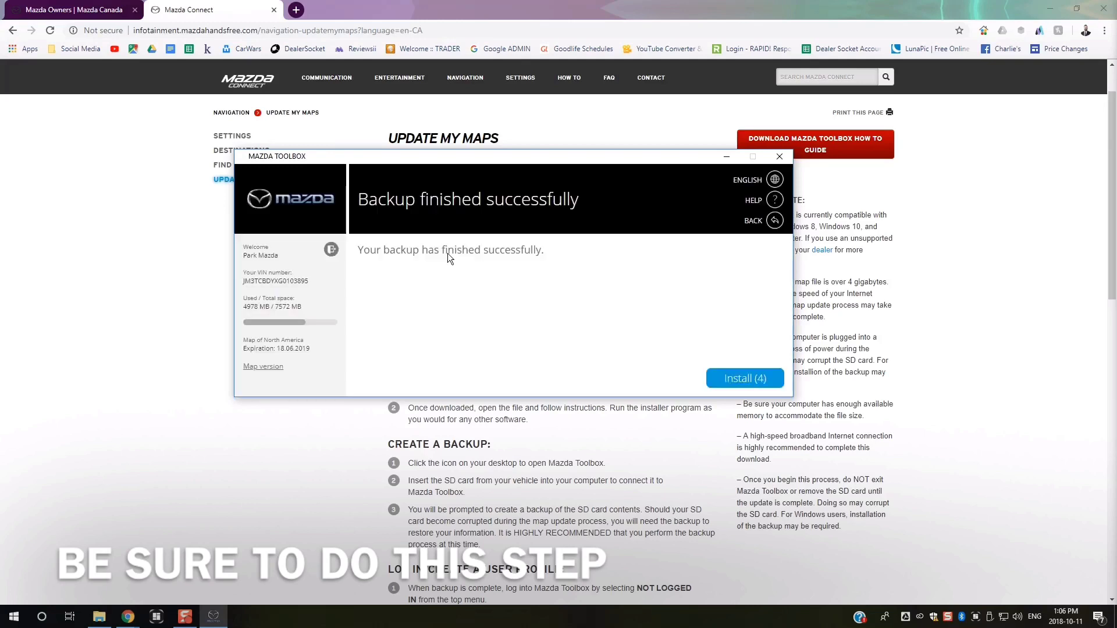
click(749, 380)
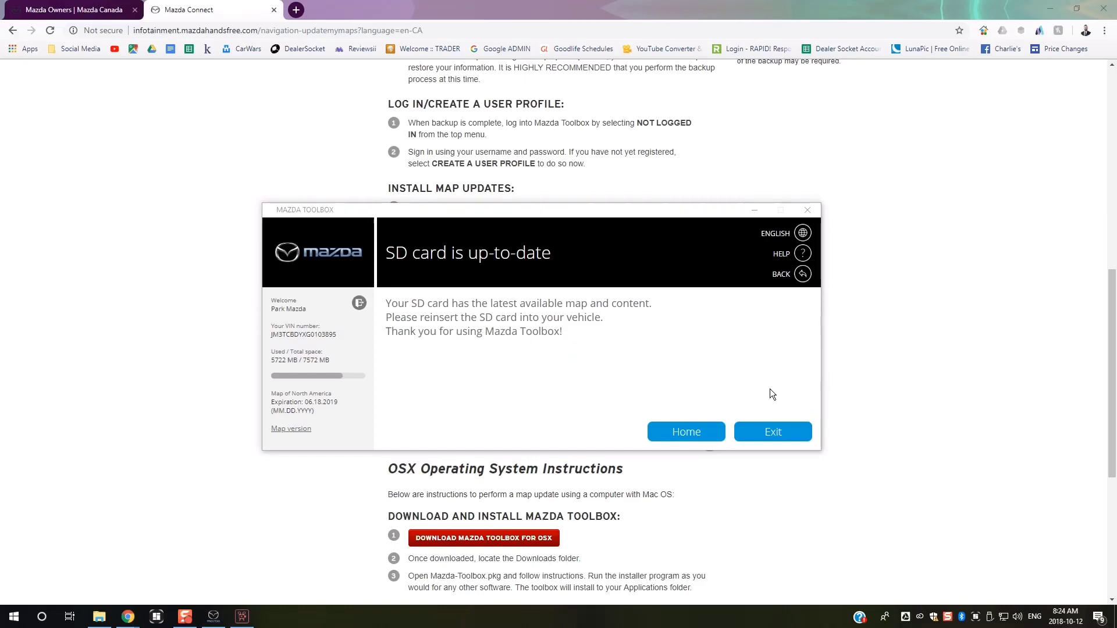
- Return to the Toolbox home screen and exit after the connection timeout
click(700, 431)
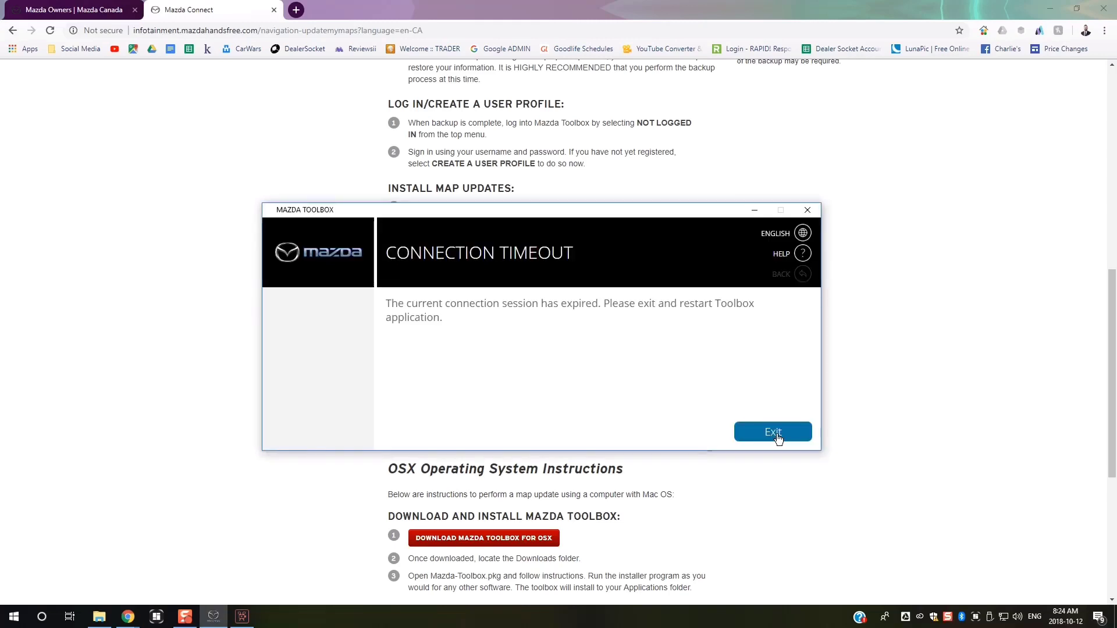
click(776, 433)
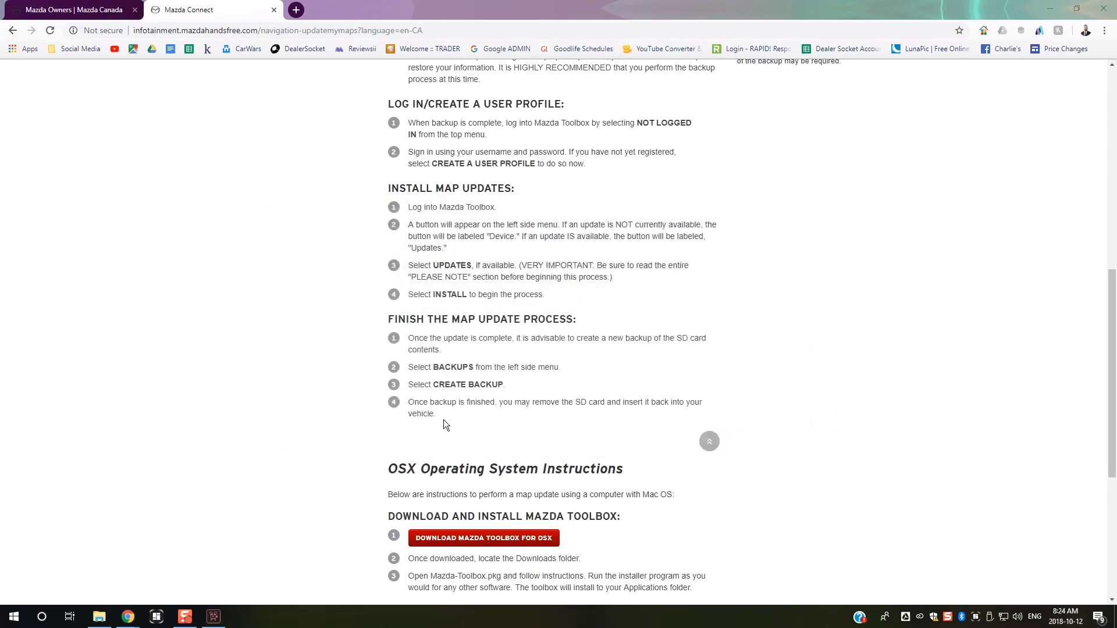